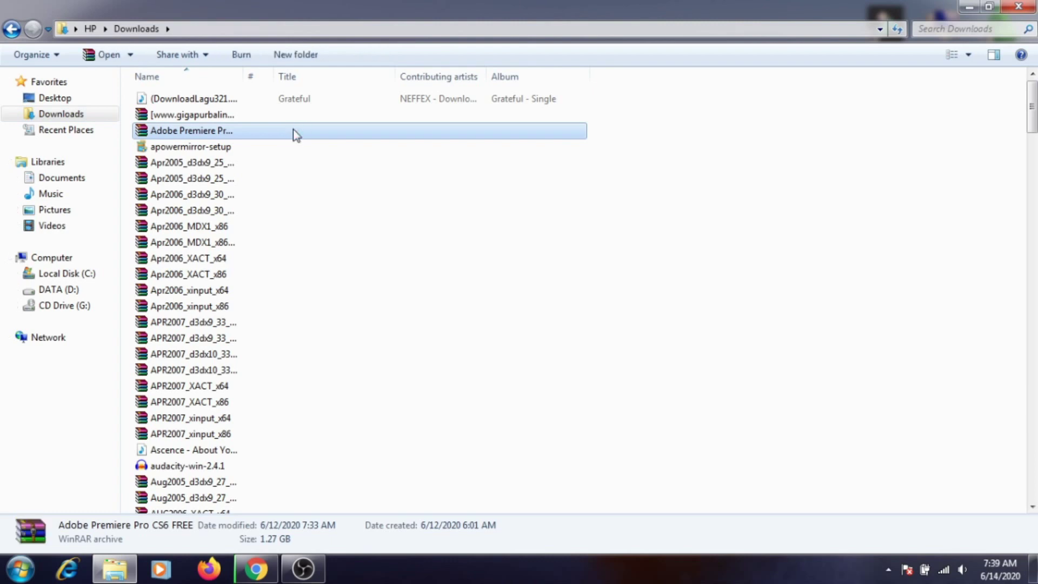
Step: Extract 'Adobe Premiere Pro CS6 FREE.rar' into C:\Users\HP\Documents with WinRAR
right_click(293, 128)
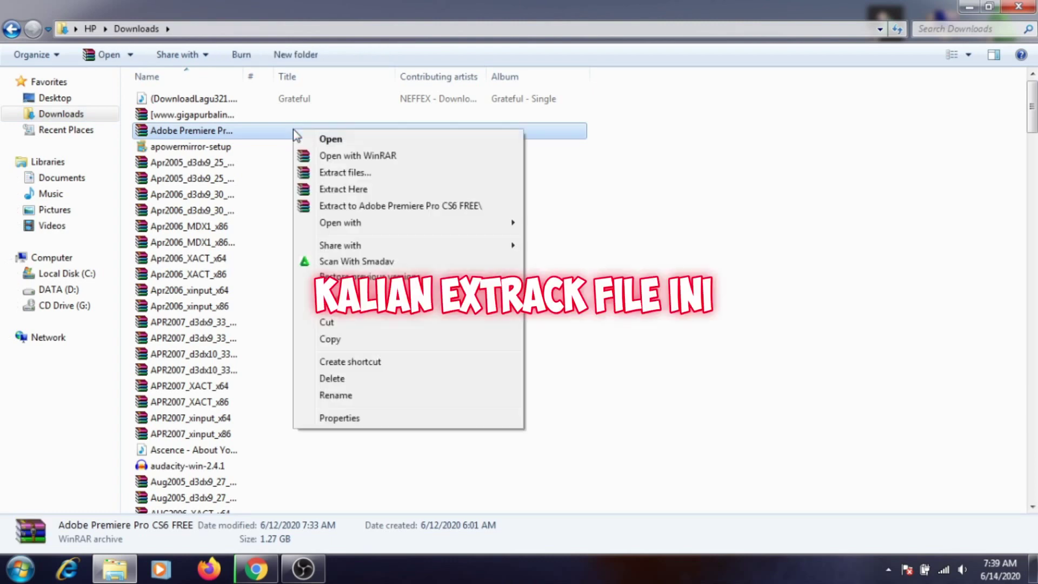
left_click(349, 173)
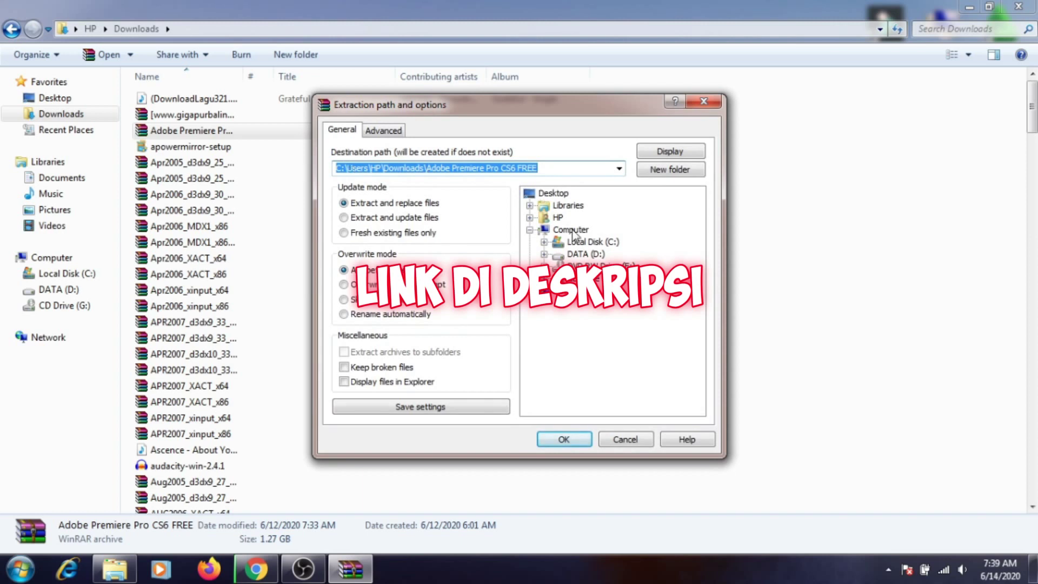
left_click(589, 243)
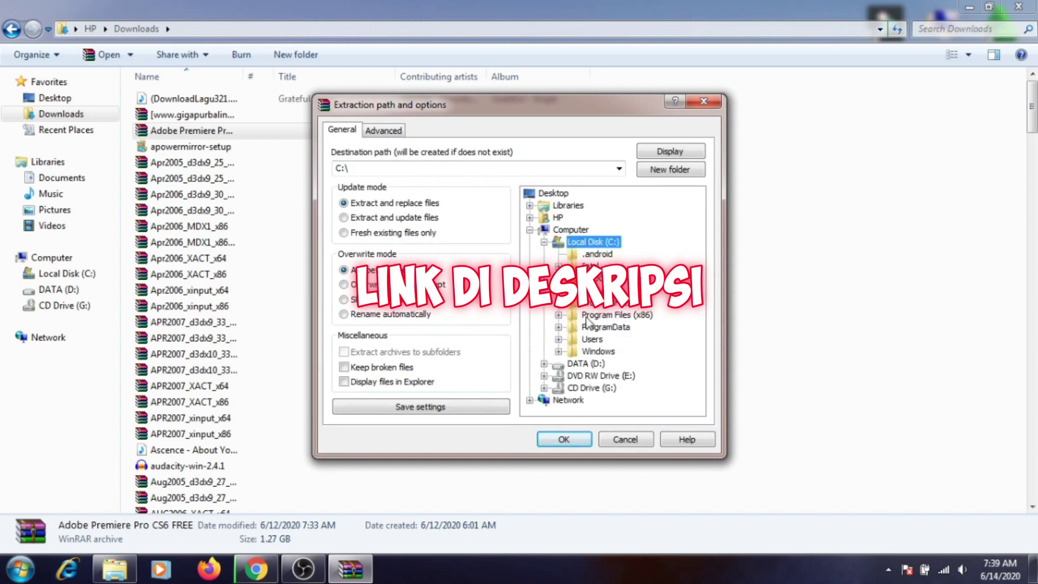
left_click(590, 340)
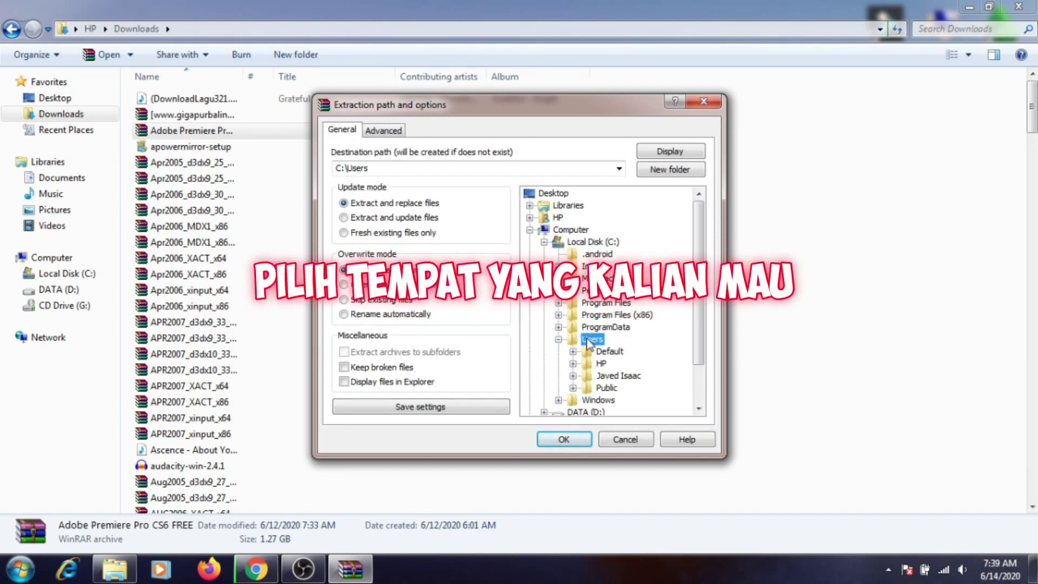
left_click(589, 363)
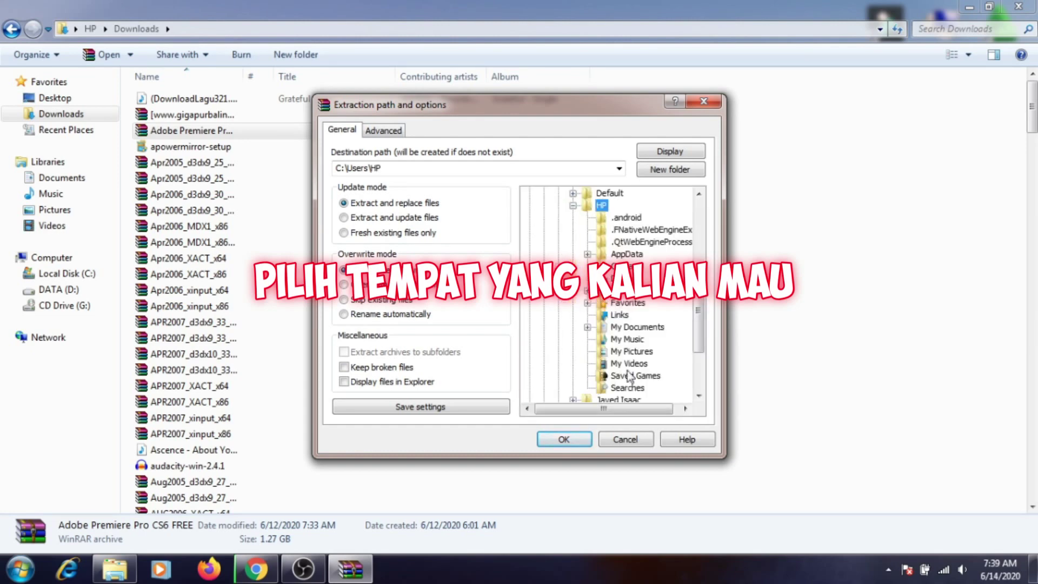
left_click(630, 329)
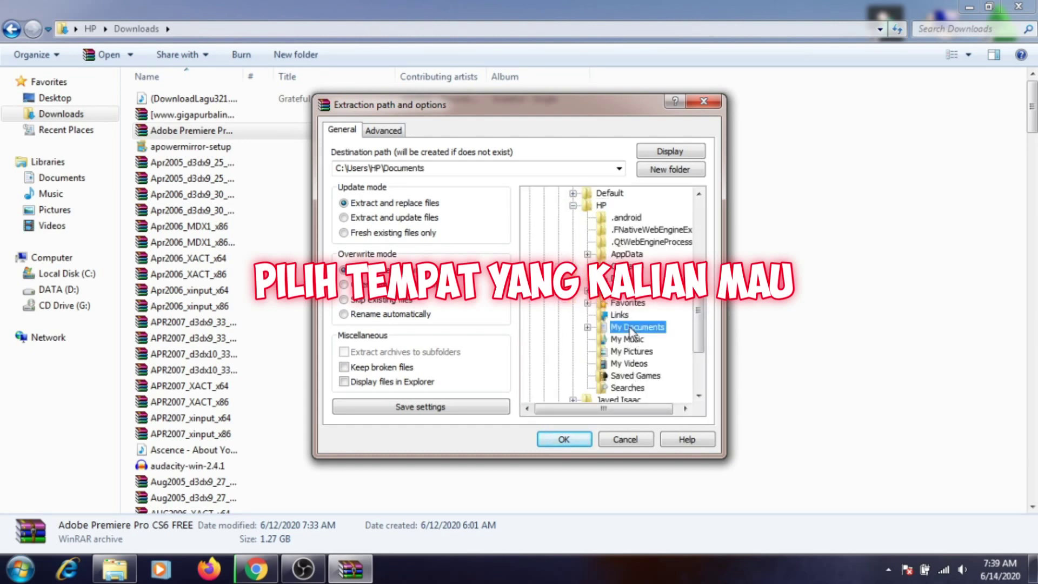
left_click(564, 439)
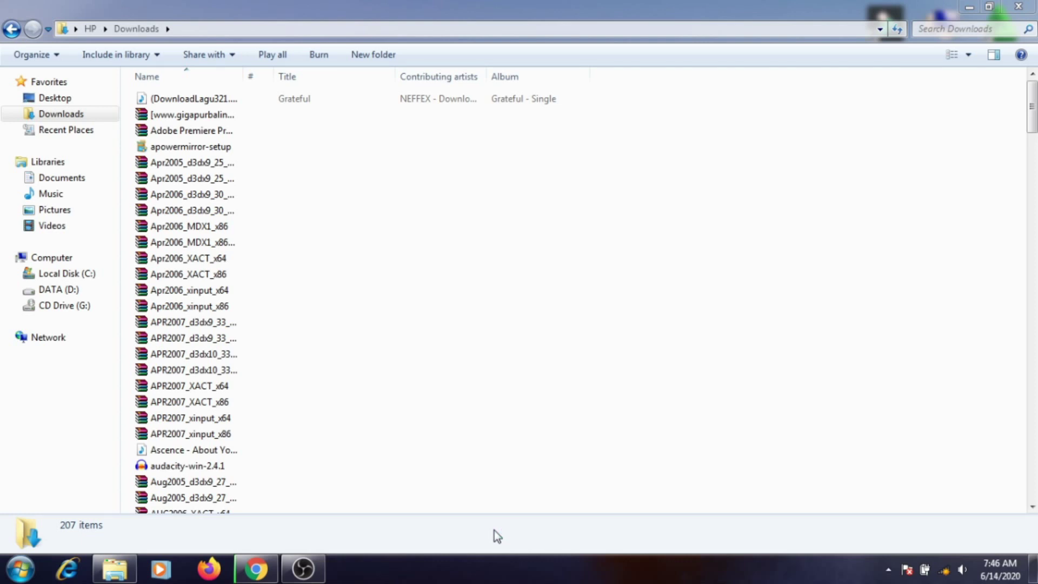
Step: Browse to C:\Users\HP\My Documents\Adobe Premiere Pro CS6 Crack and run Set-up
left_click(88, 274)
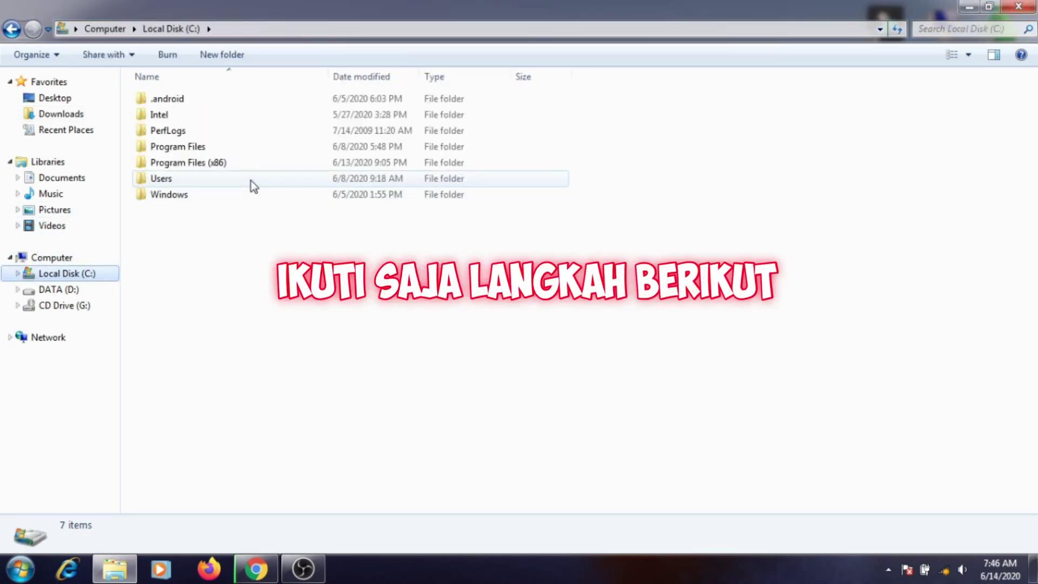
double_click(251, 181)
double_click(248, 105)
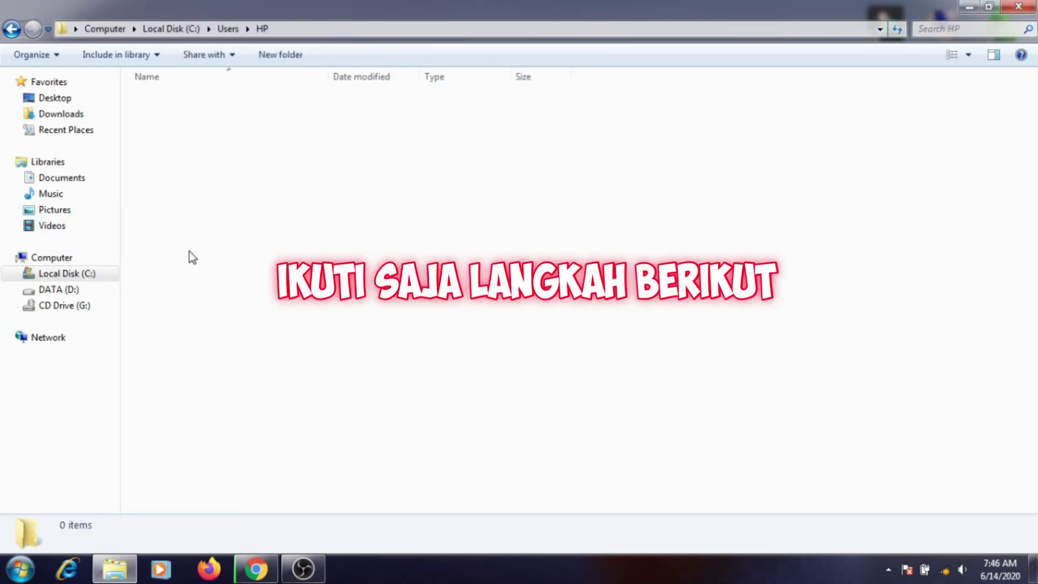
double_click(216, 227)
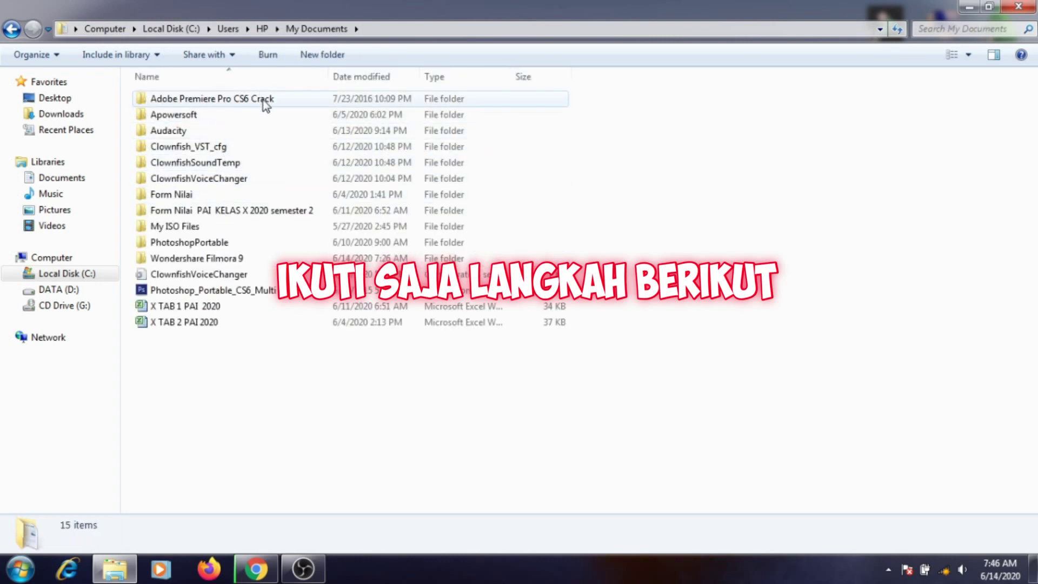
double_click(263, 100)
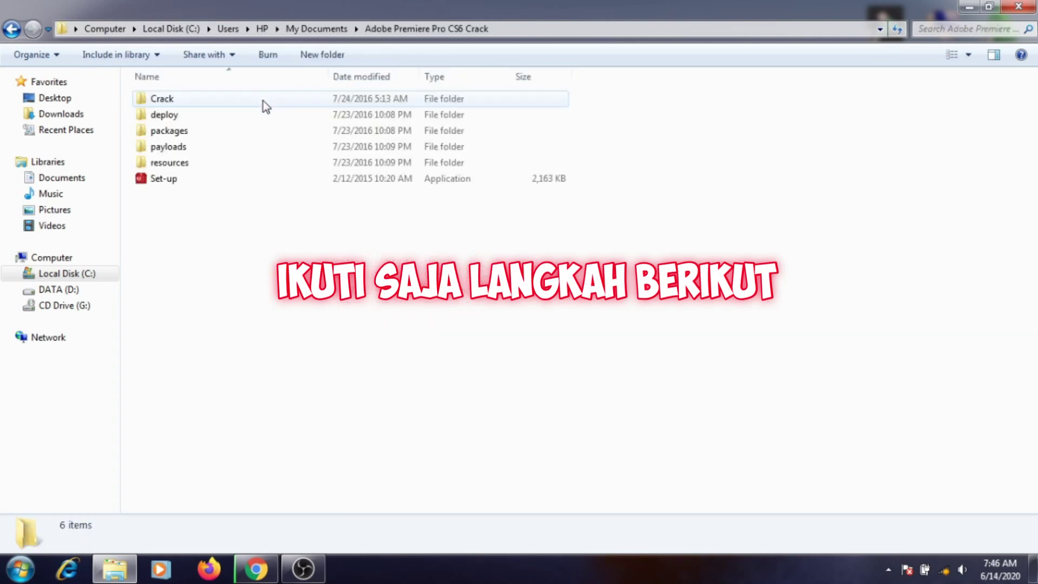
double_click(209, 181)
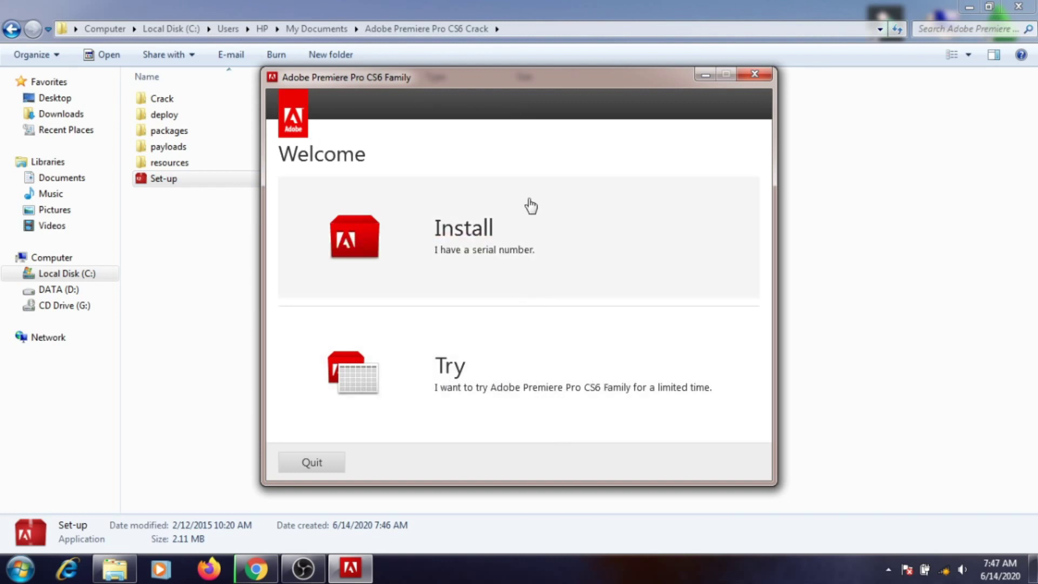
Step: Choose the serial-number install, accept the licence agreement, and submit the product serial number
left_click(488, 250)
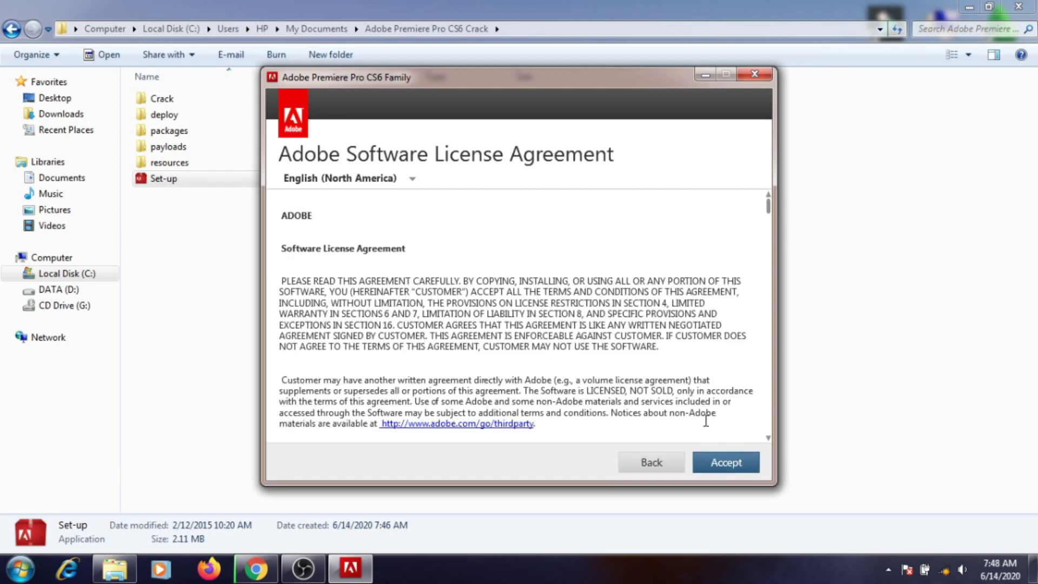
left_click(733, 459)
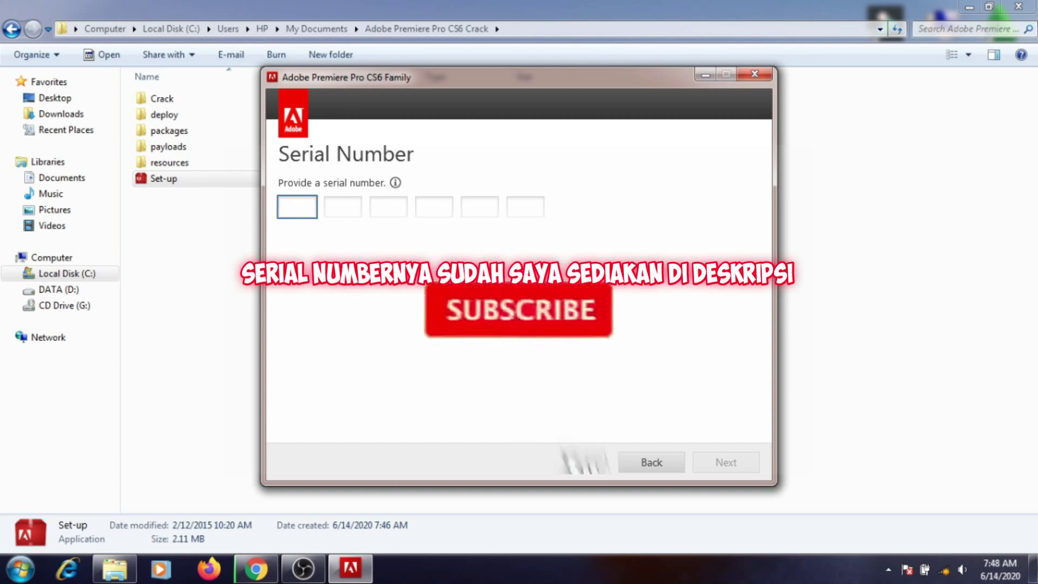
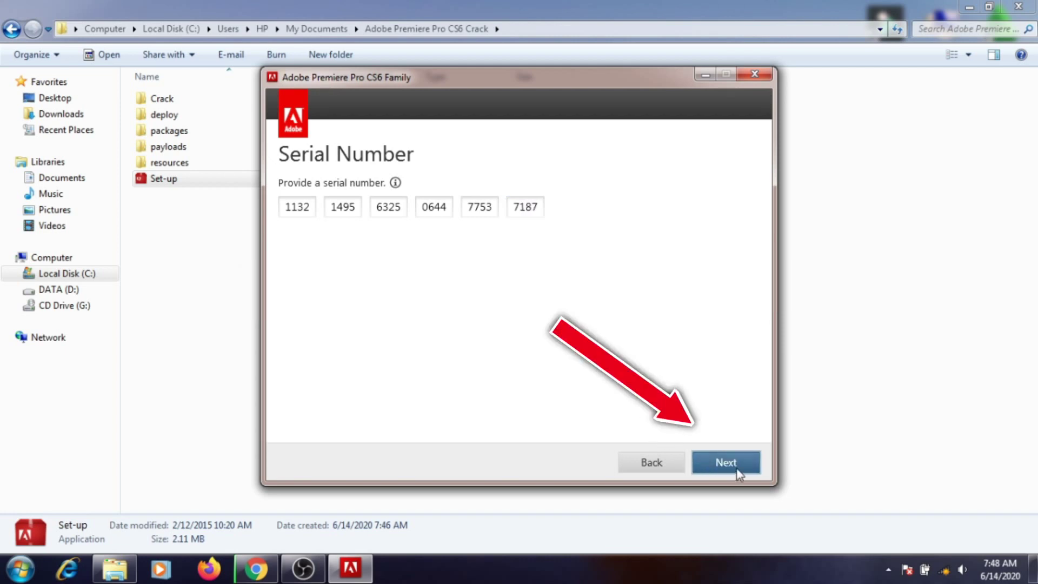
left_click(732, 456)
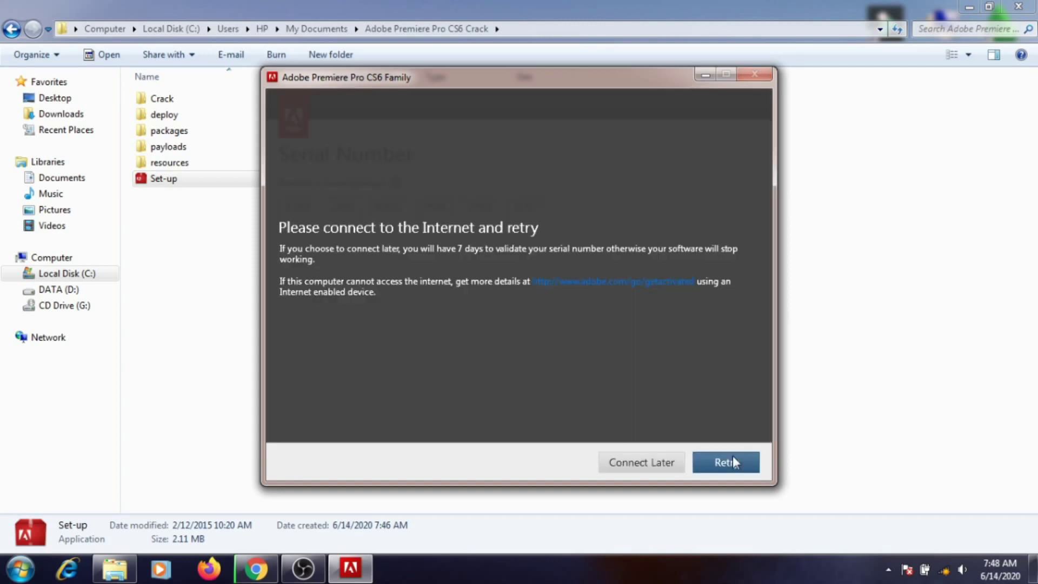
Step: Choose Connect Later and install Adobe Premiere Pro CS6 with the default options
left_click(623, 462)
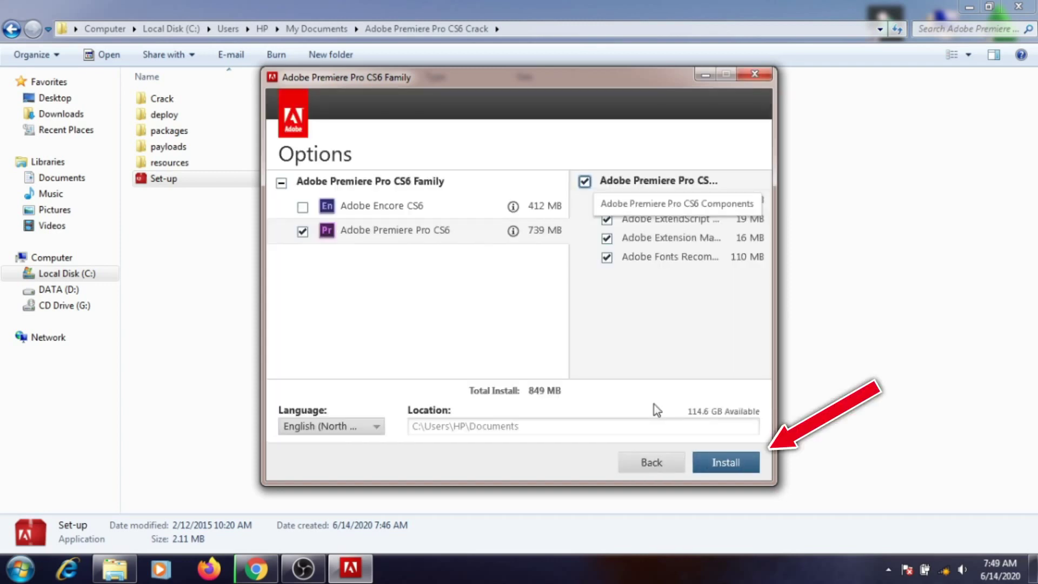
left_click(726, 463)
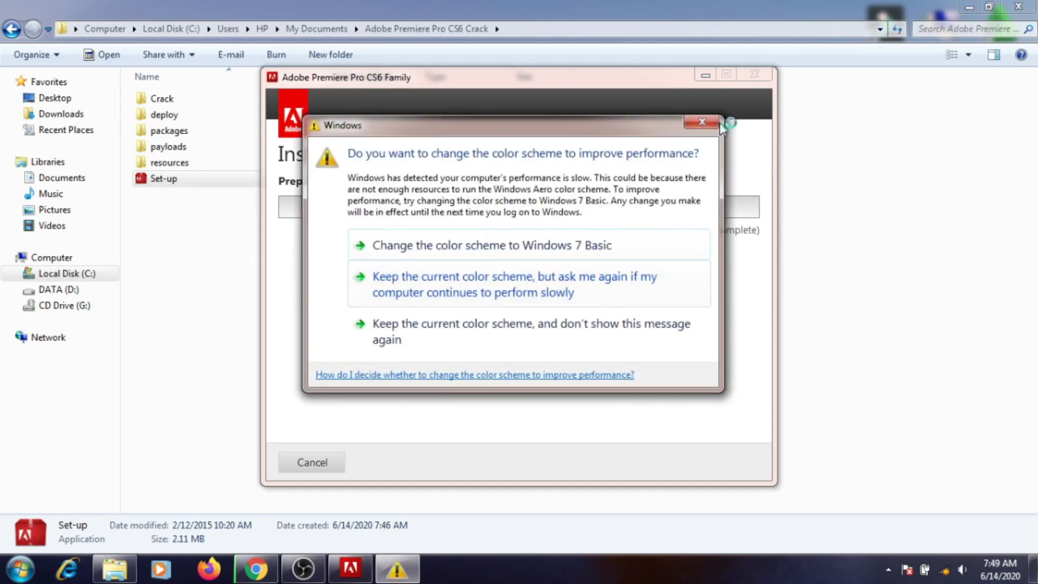
Step: Dismiss the recurring Windows colour-scheme warnings during installation, then close the completed installer
left_click(700, 122)
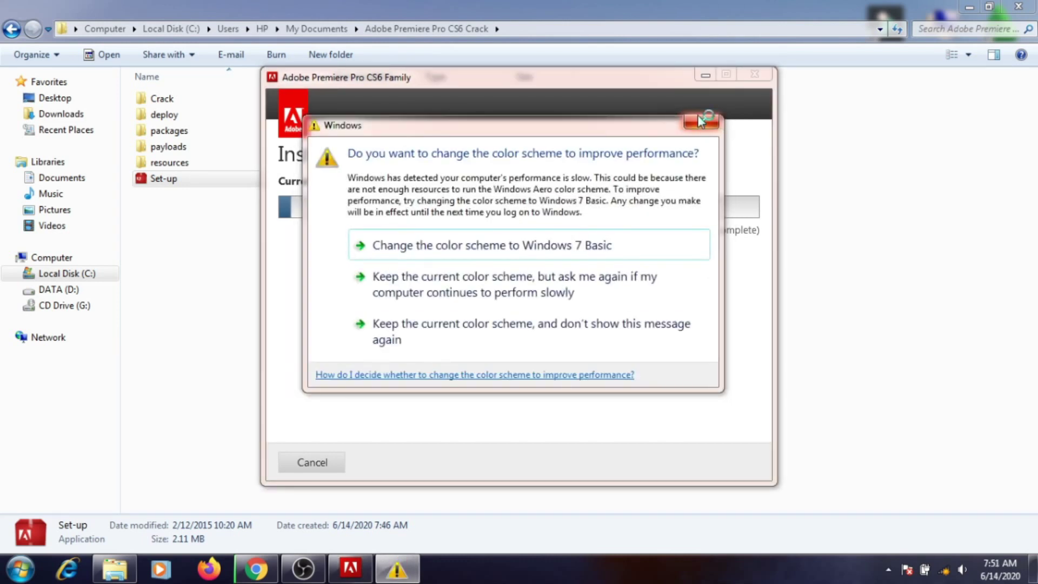
left_click(698, 119)
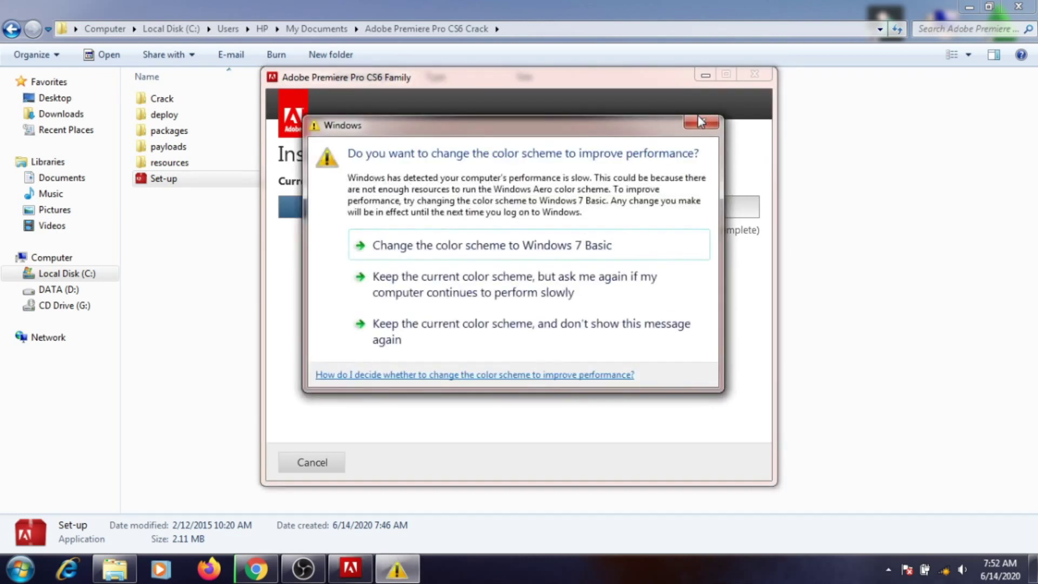
left_click(701, 122)
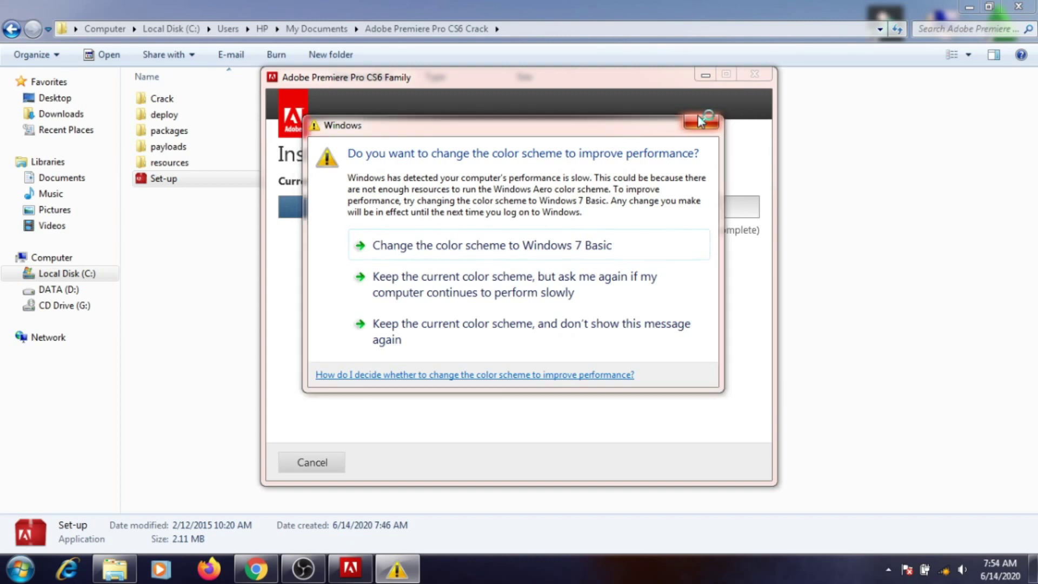
left_click(698, 116)
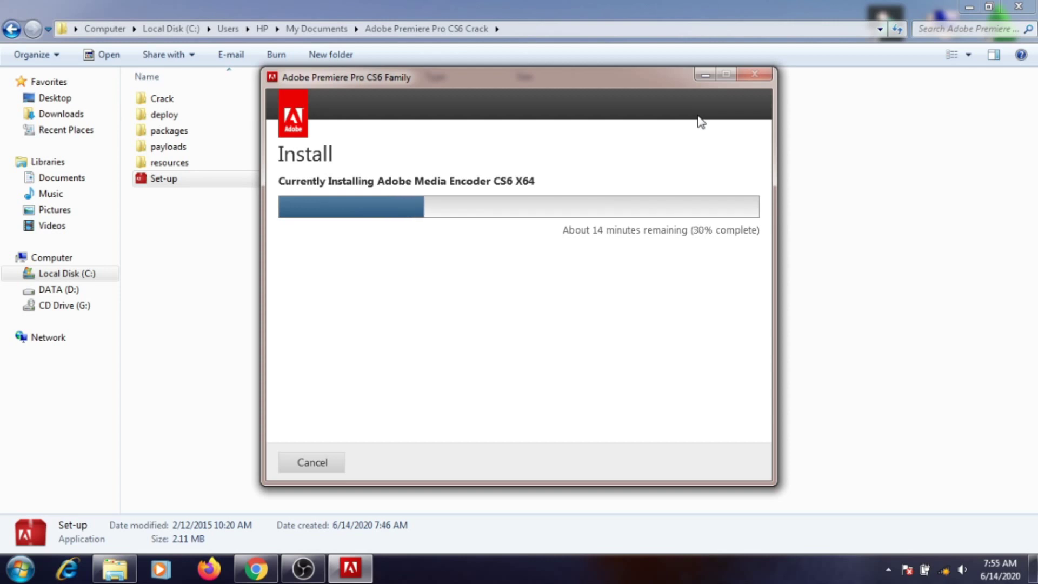
left_click(698, 119)
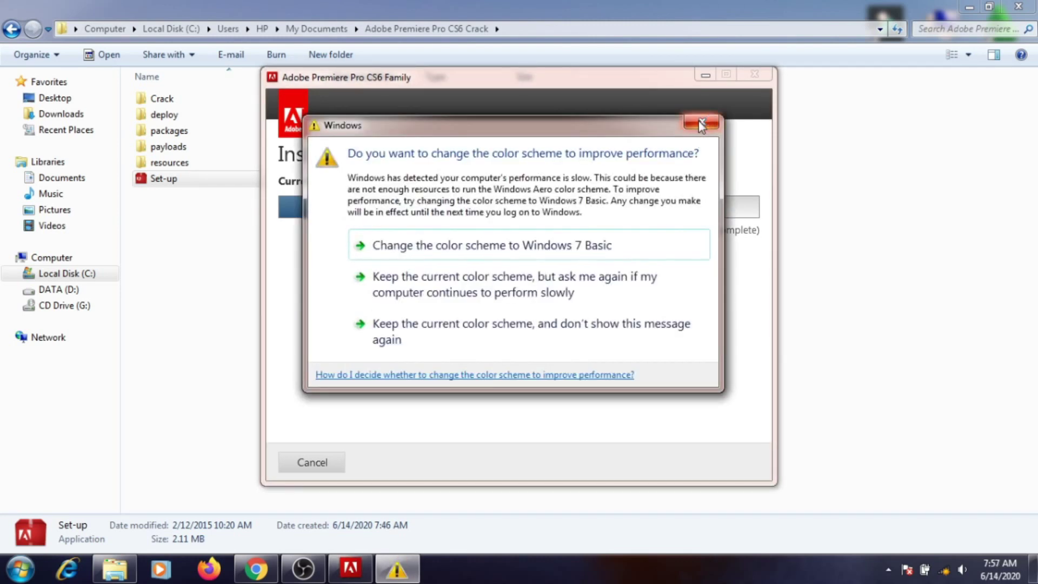
left_click(701, 124)
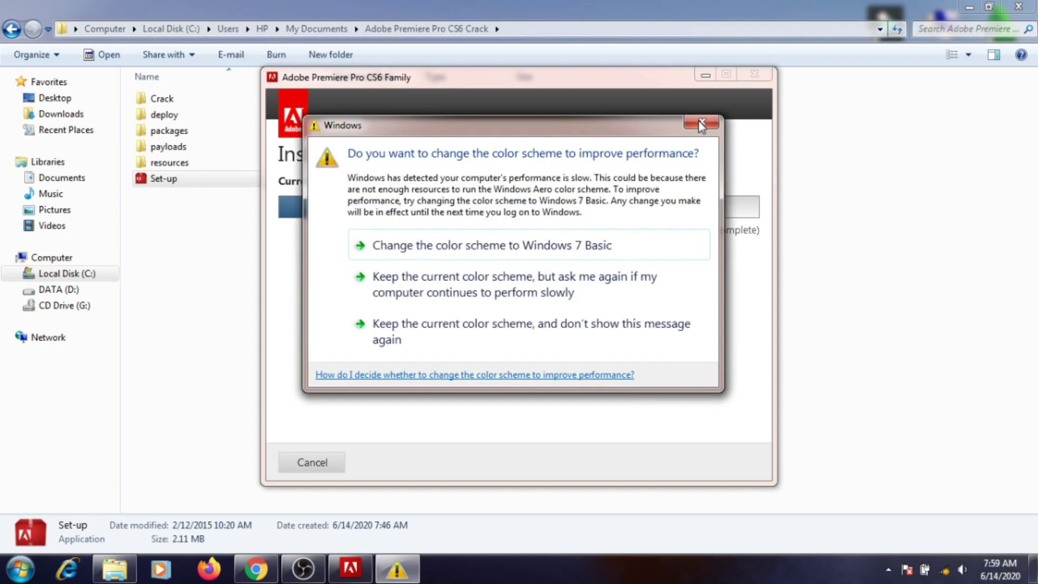
left_click(701, 124)
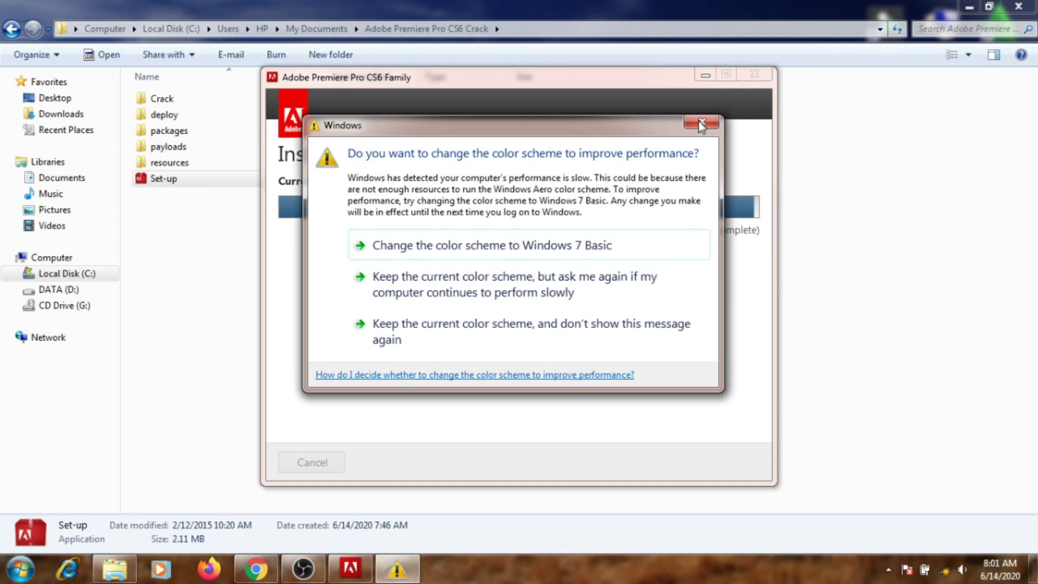
left_click(701, 124)
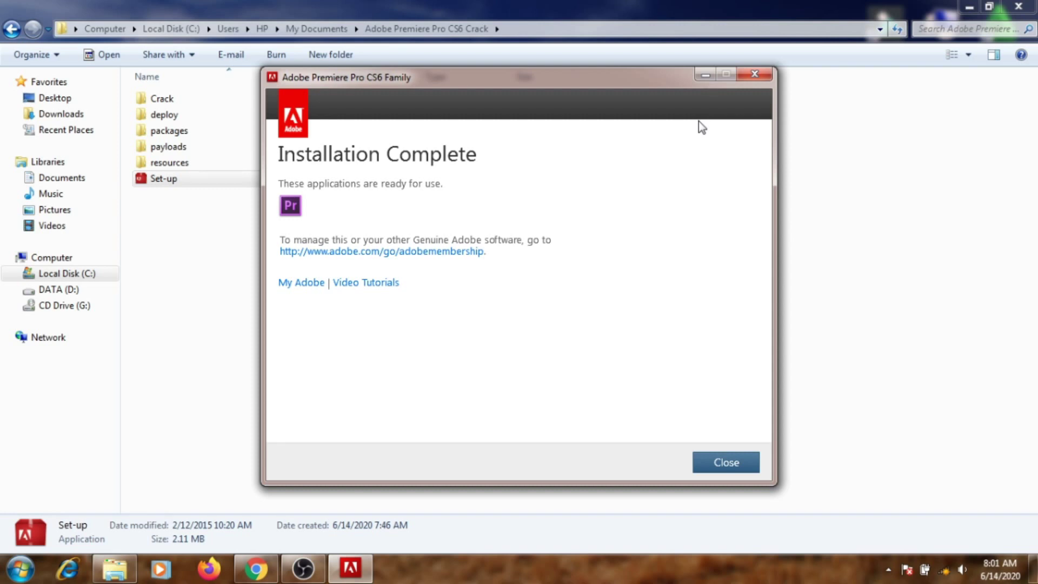
left_click(724, 466)
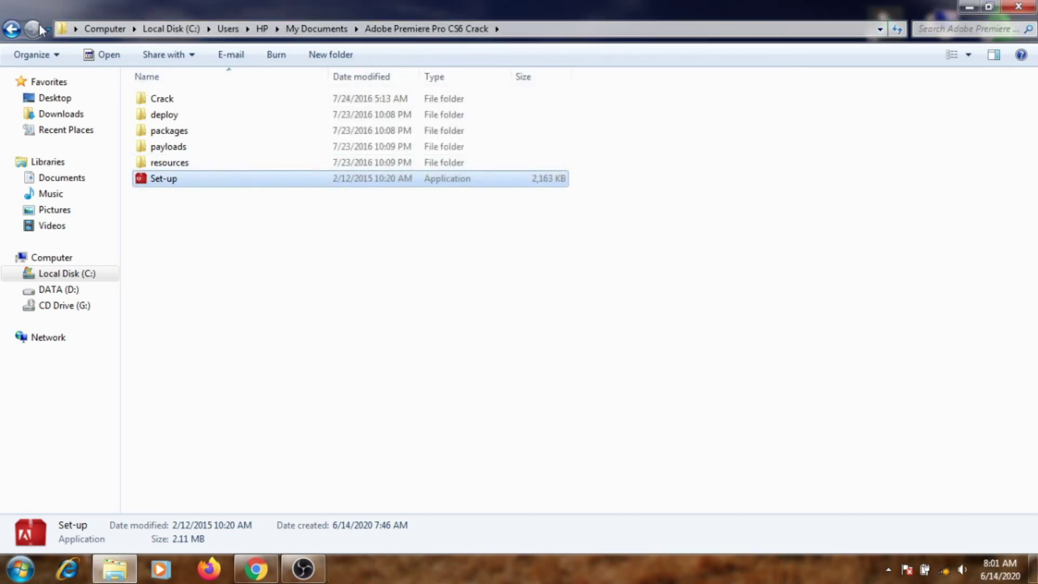
Step: Copy amtlib.dll from the Crack subfolder and return to the Adobe Premiere Pro CS6 Crack folder
left_click(13, 29)
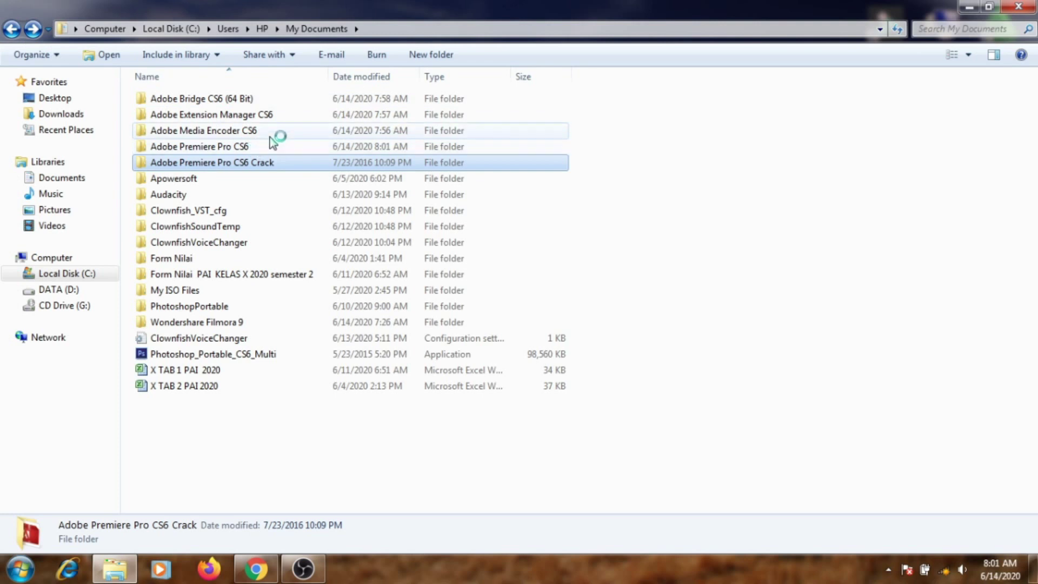
double_click(255, 162)
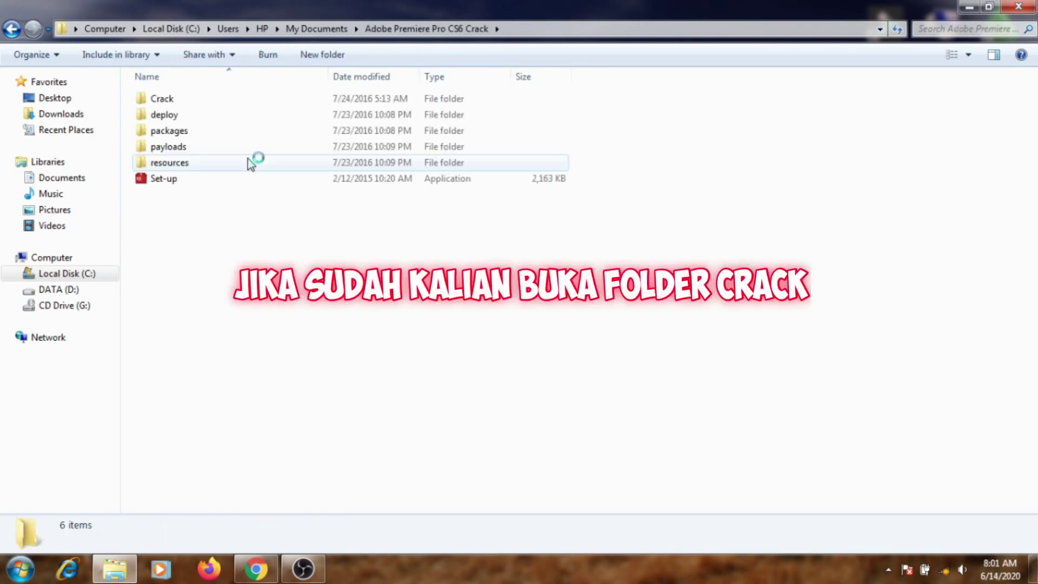
double_click(231, 99)
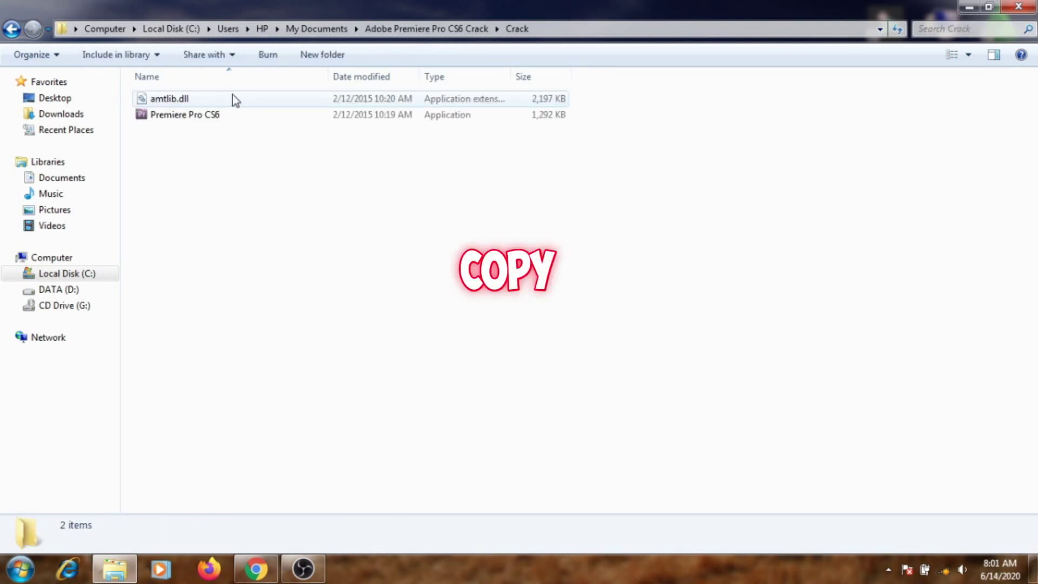
left_click(237, 99)
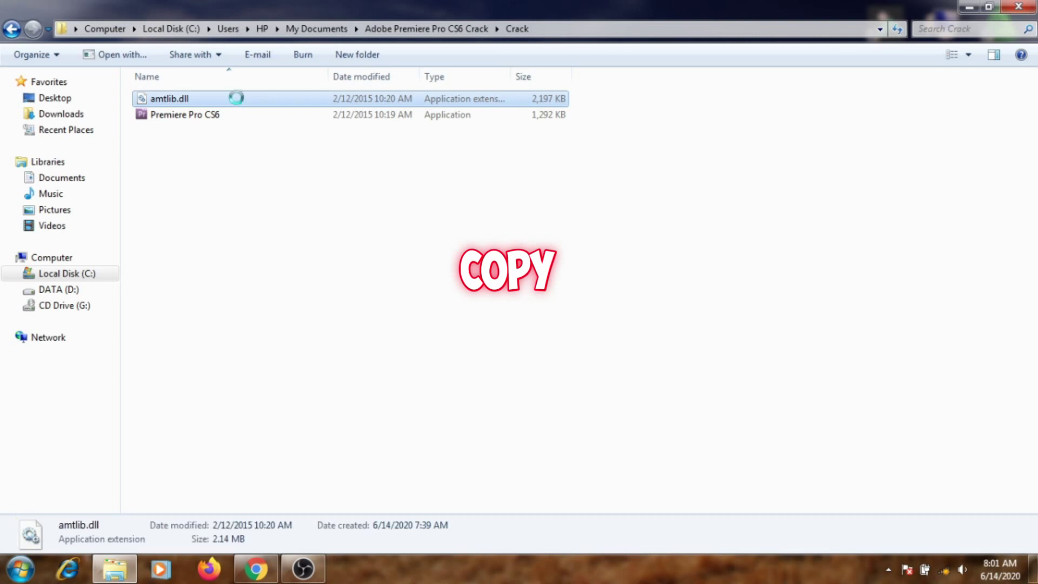
right_click(237, 99)
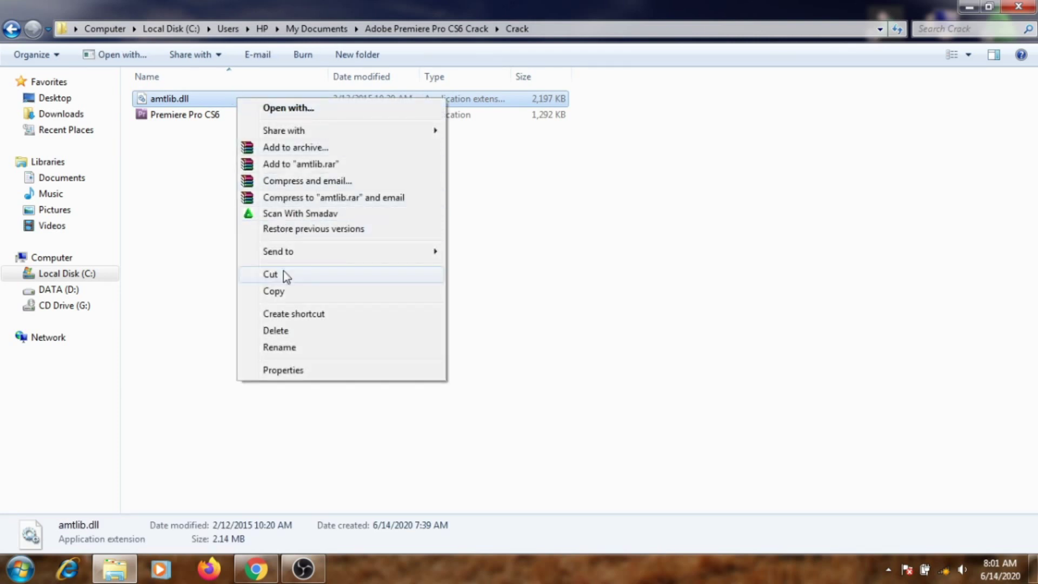
left_click(288, 294)
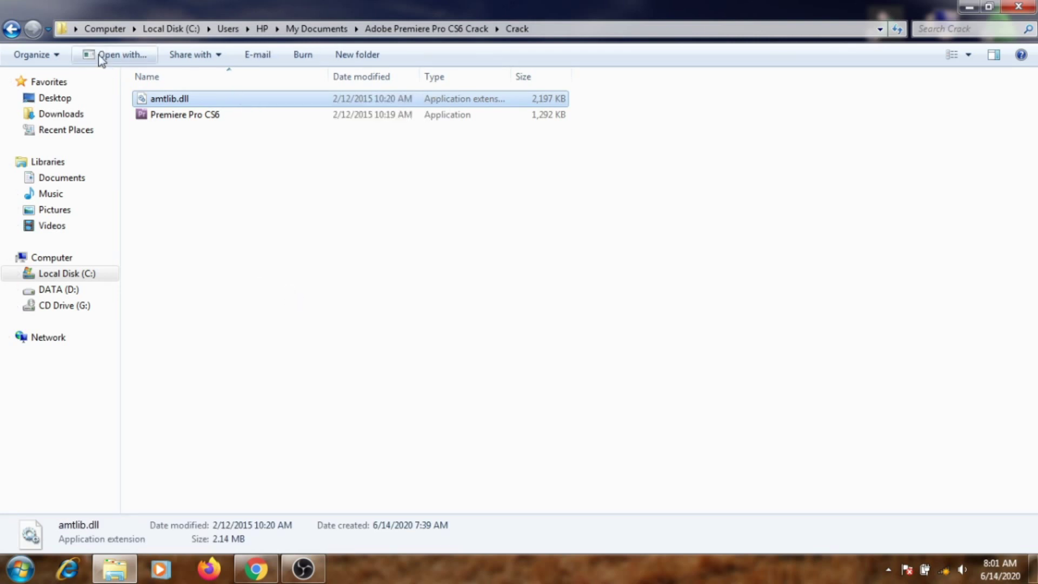
left_click(11, 28)
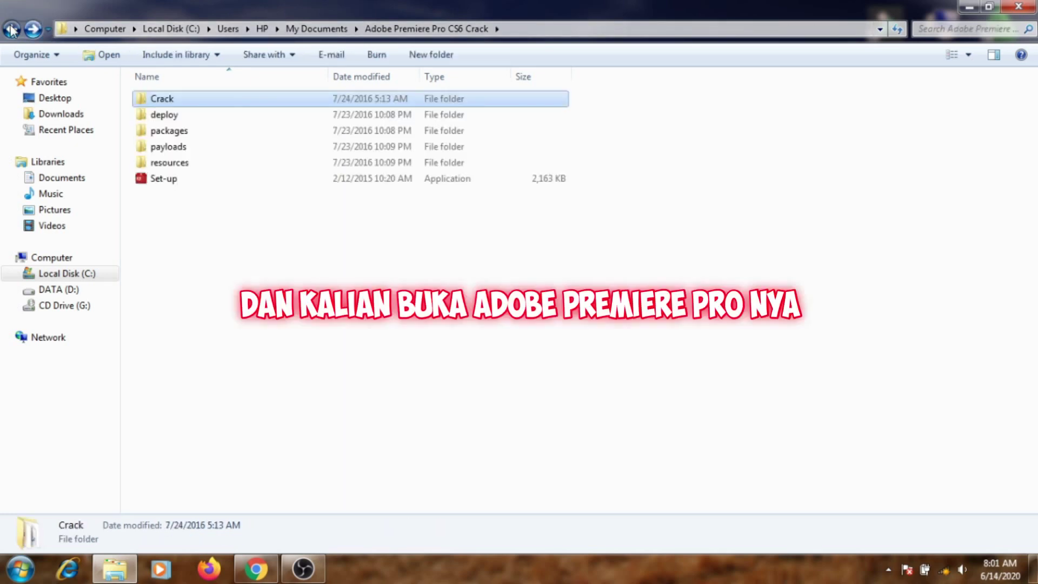
Step: Paste amtlib.dll into the Adobe Premiere Pro CS6 folder, replacing the original with admin permission
left_click(11, 28)
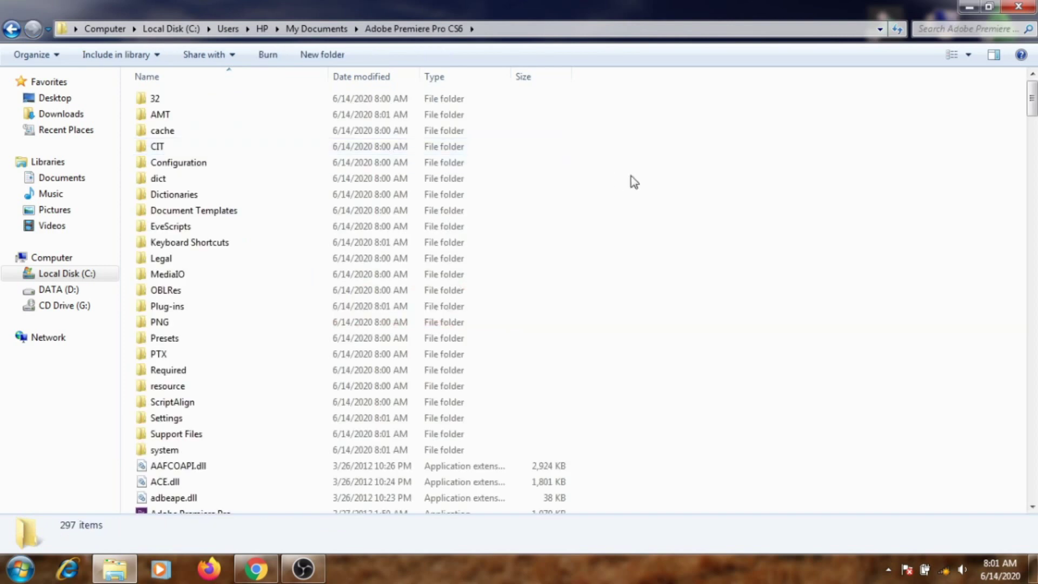
right_click(656, 469)
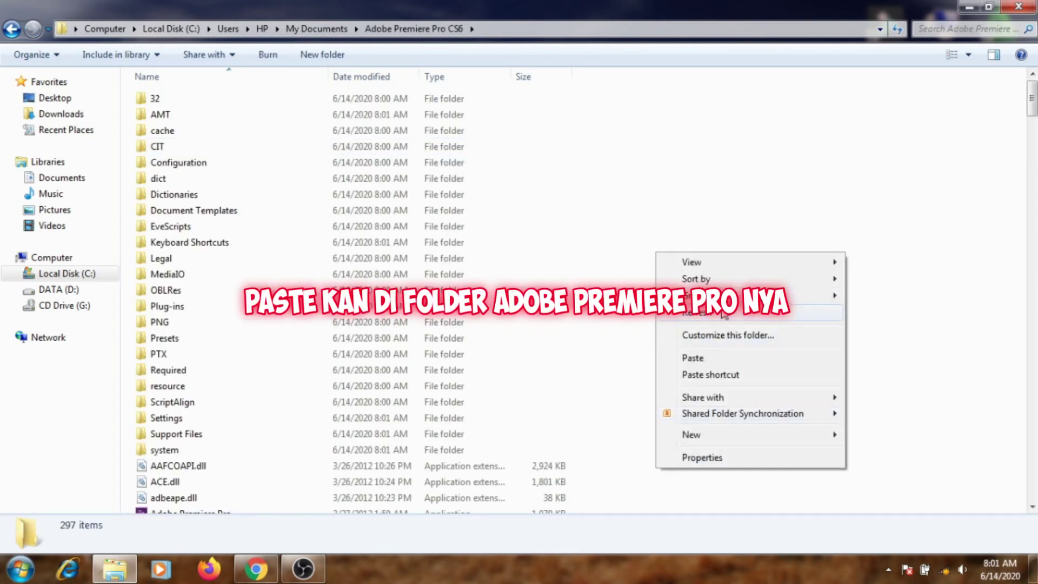
left_click(709, 363)
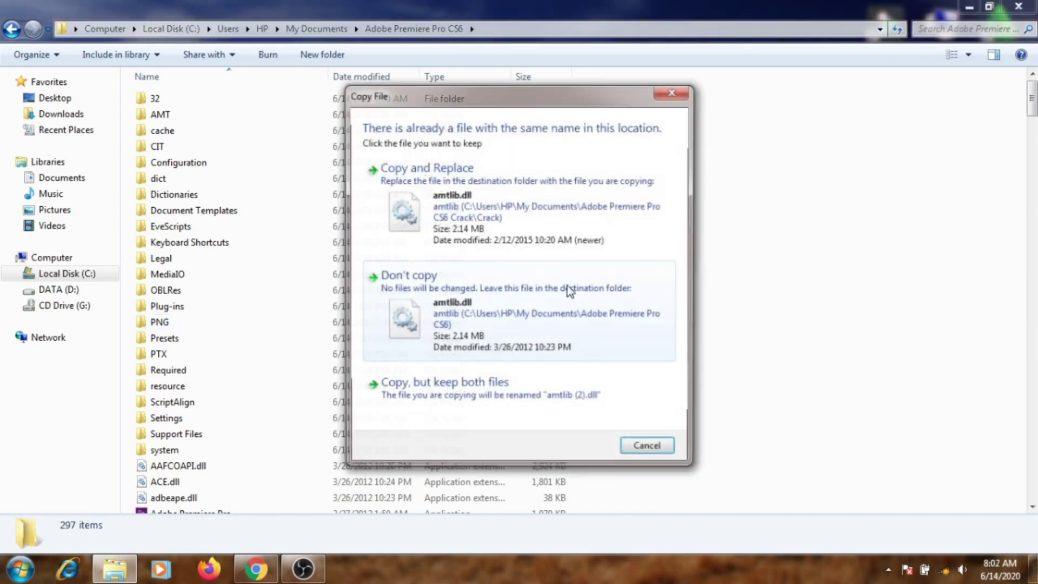
left_click(548, 244)
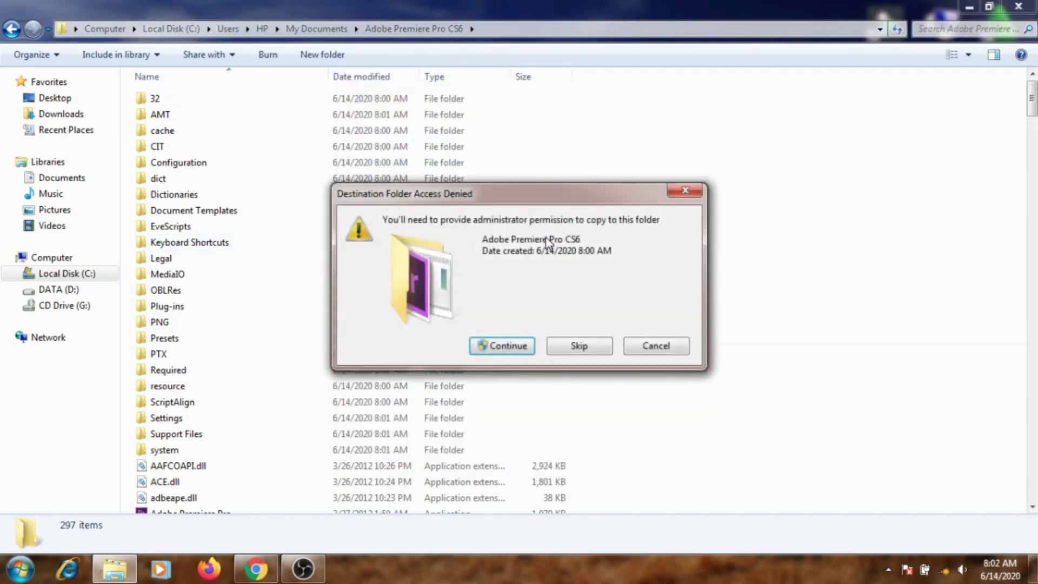
left_click(514, 350)
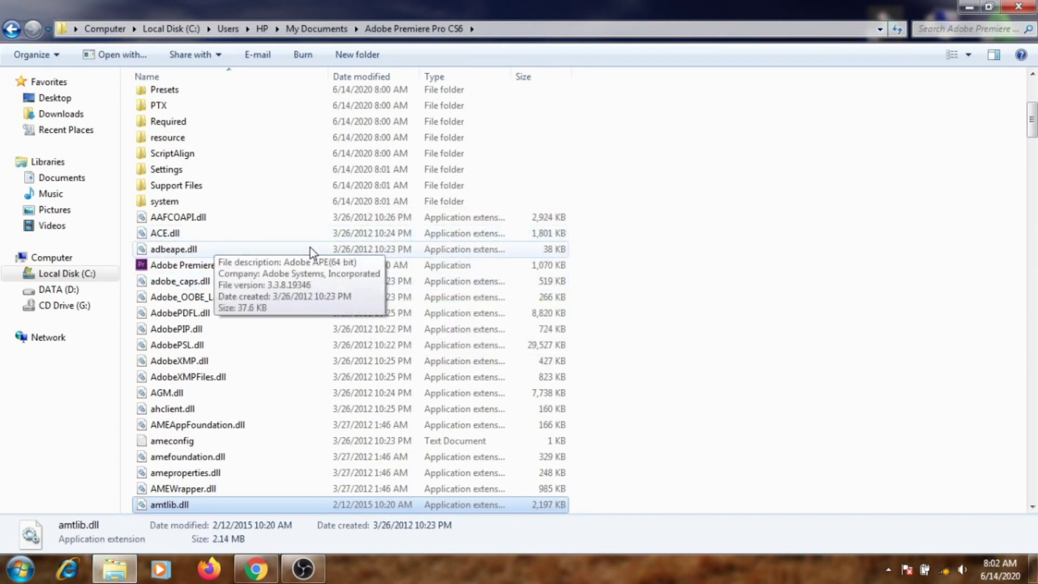
Step: Send an Adobe Premiere Pro shortcut to the desktop and minimize Explorer
left_click(491, 264)
right_click(491, 264)
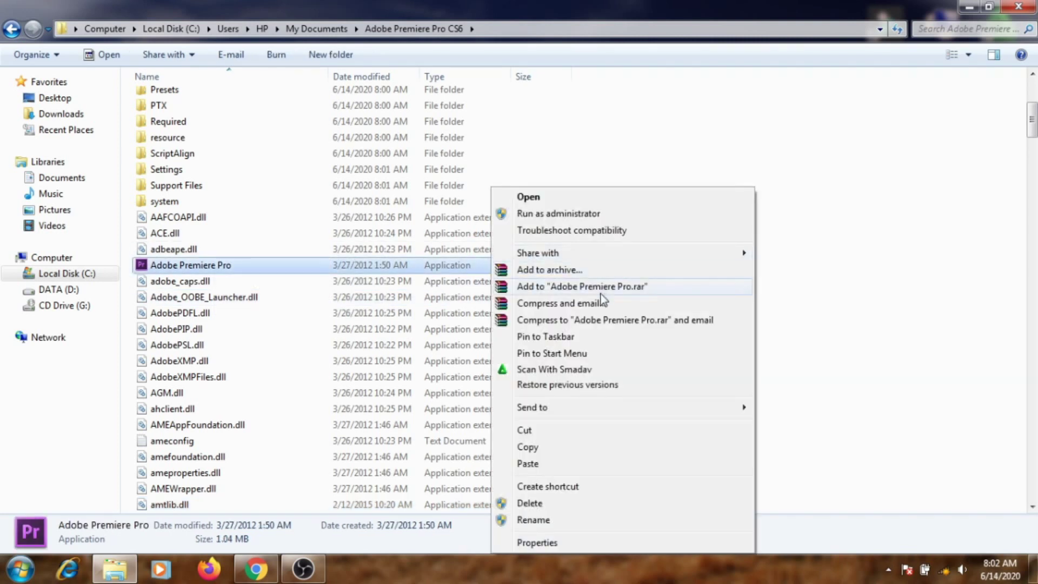
mouse_move(738, 410)
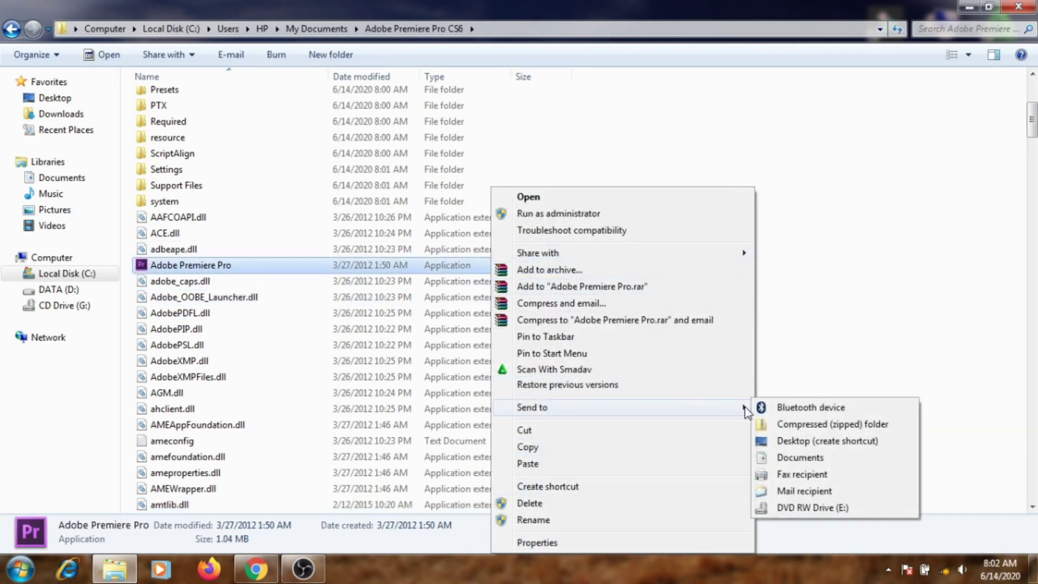
left_click(794, 441)
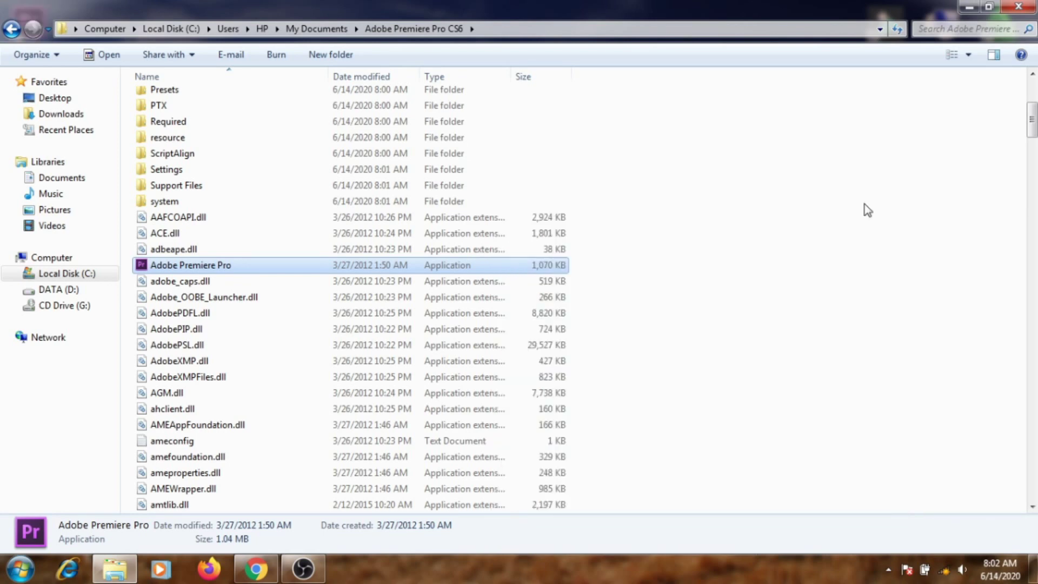
left_click(966, 7)
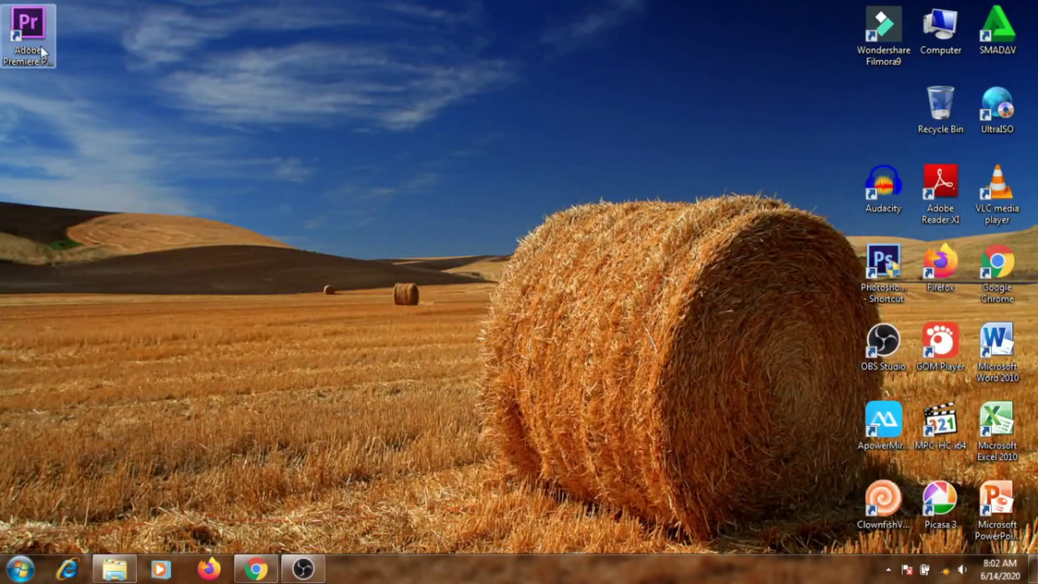
Step: Move the Adobe Premiere Pro desktop shortcut under the Wondershare Filmora9 icon and select it
left_click_drag(41, 45, 868, 132)
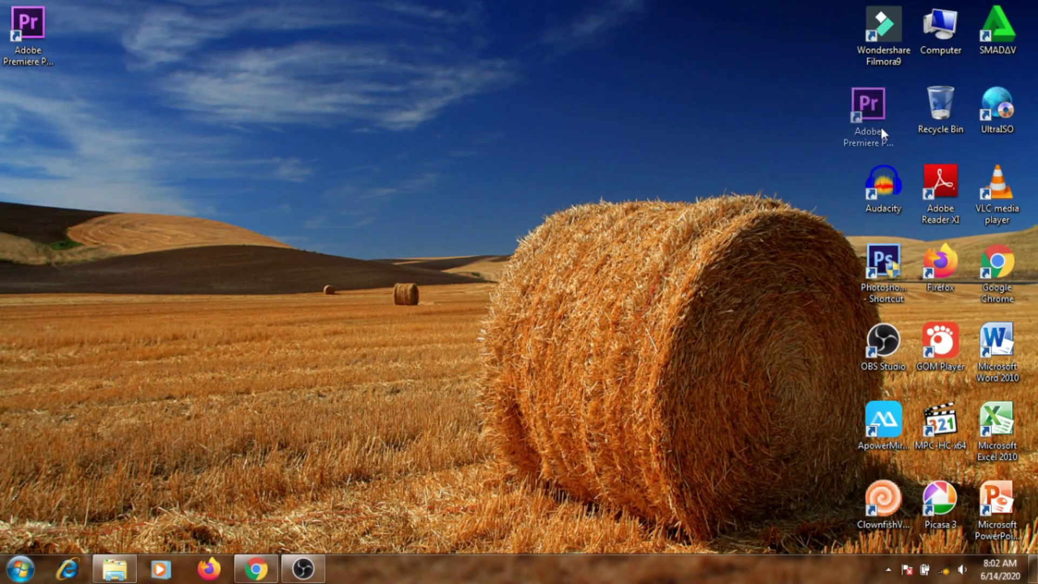
left_click(773, 119)
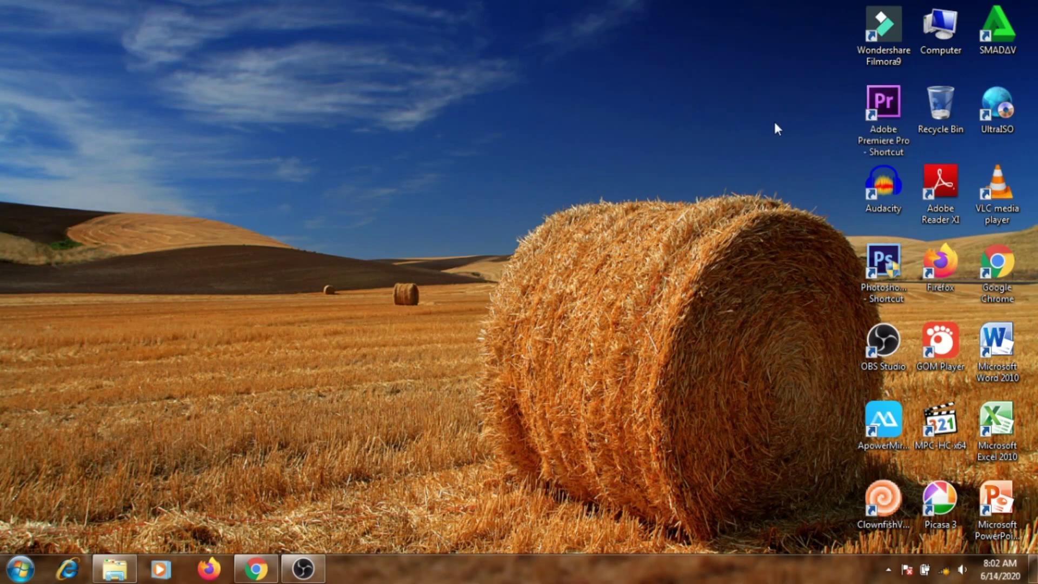
left_click(880, 118)
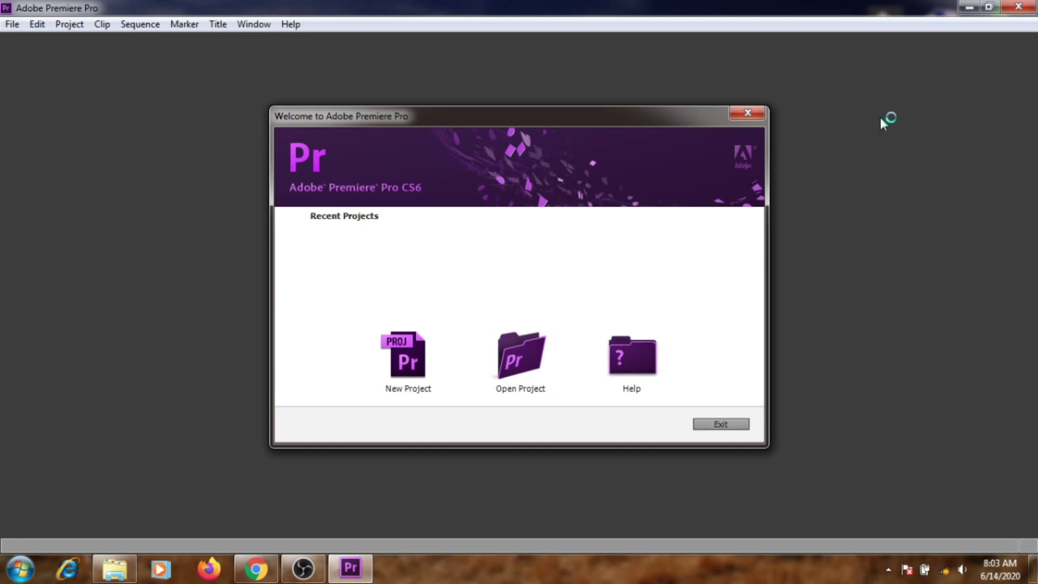
Step: Create an Untitled project with a DV-NTSC Widescreen 48kHz sequence, Sequence 01
left_click(408, 349)
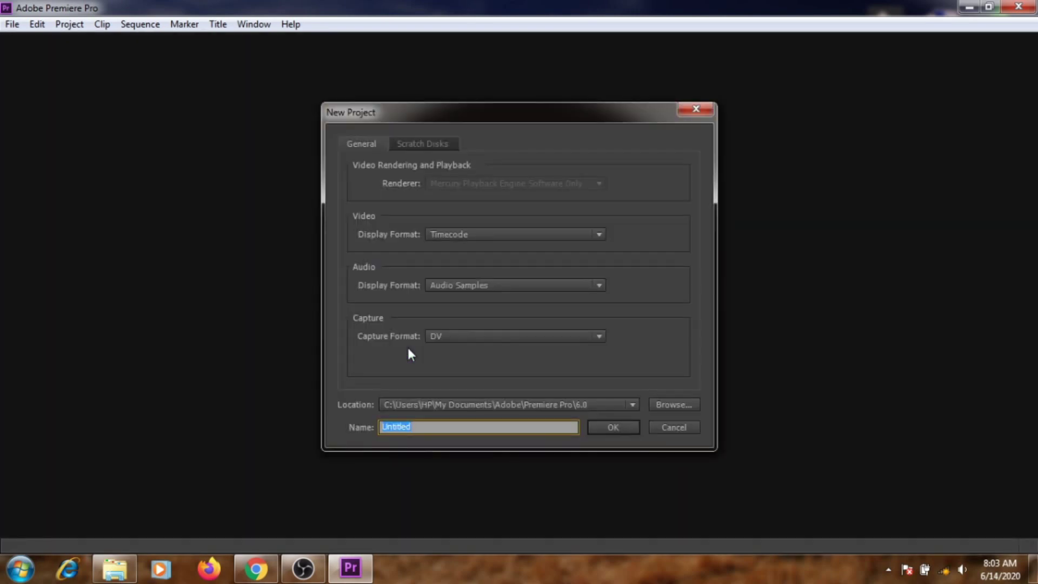
left_click(596, 426)
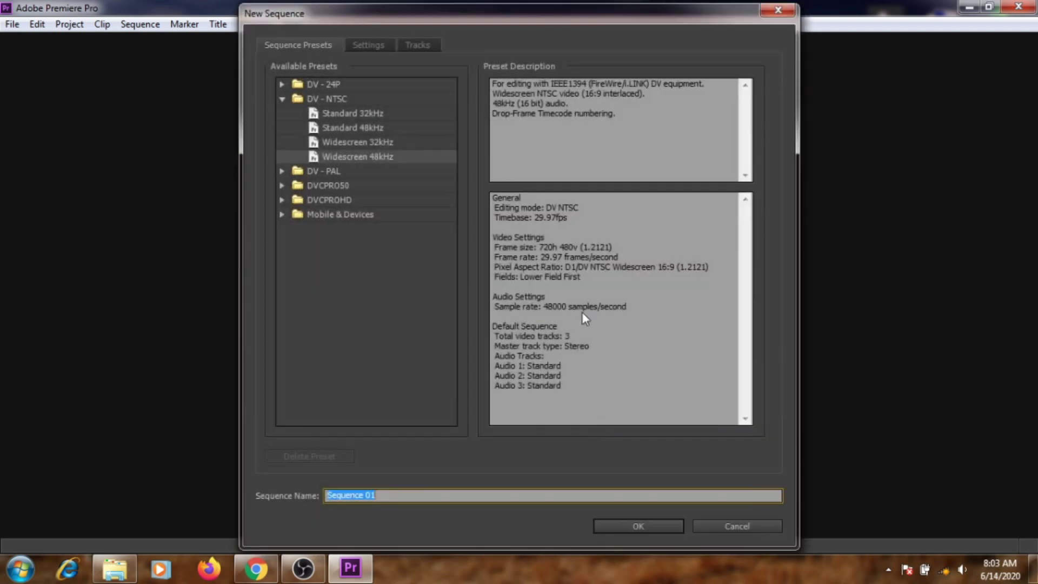
left_click(635, 526)
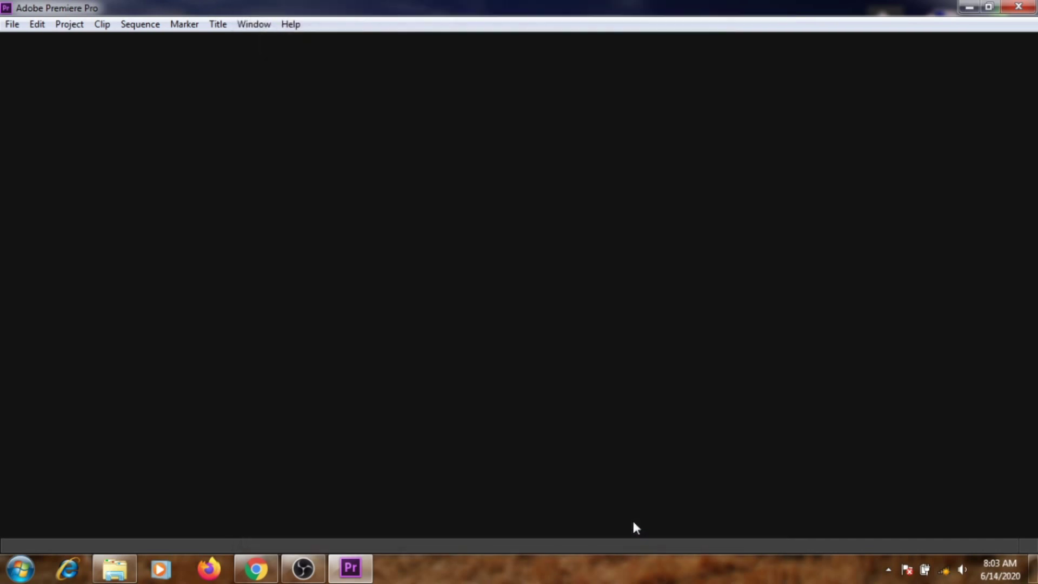